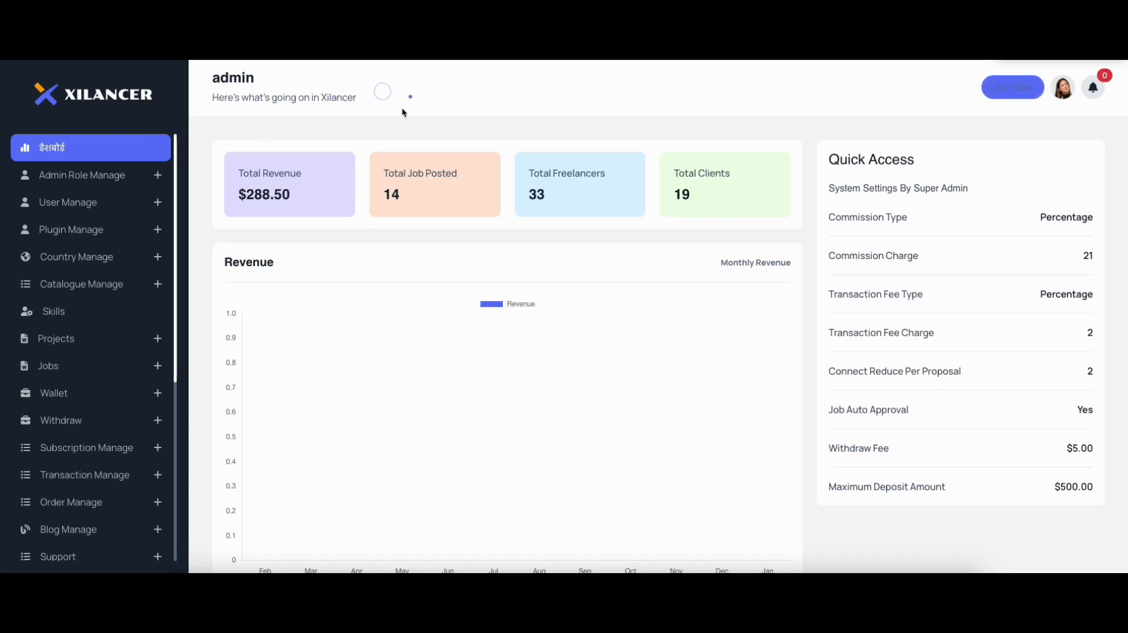
Step: Open the Withdraw Settings page of the admin panel
scroll(89, 214, down, 1)
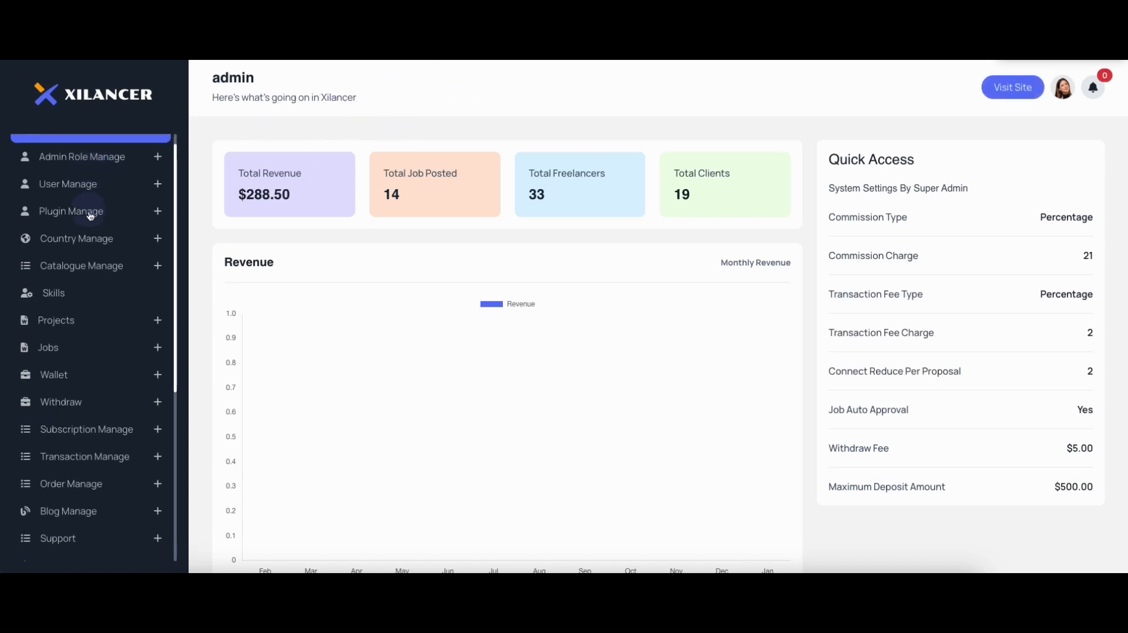
click(61, 347)
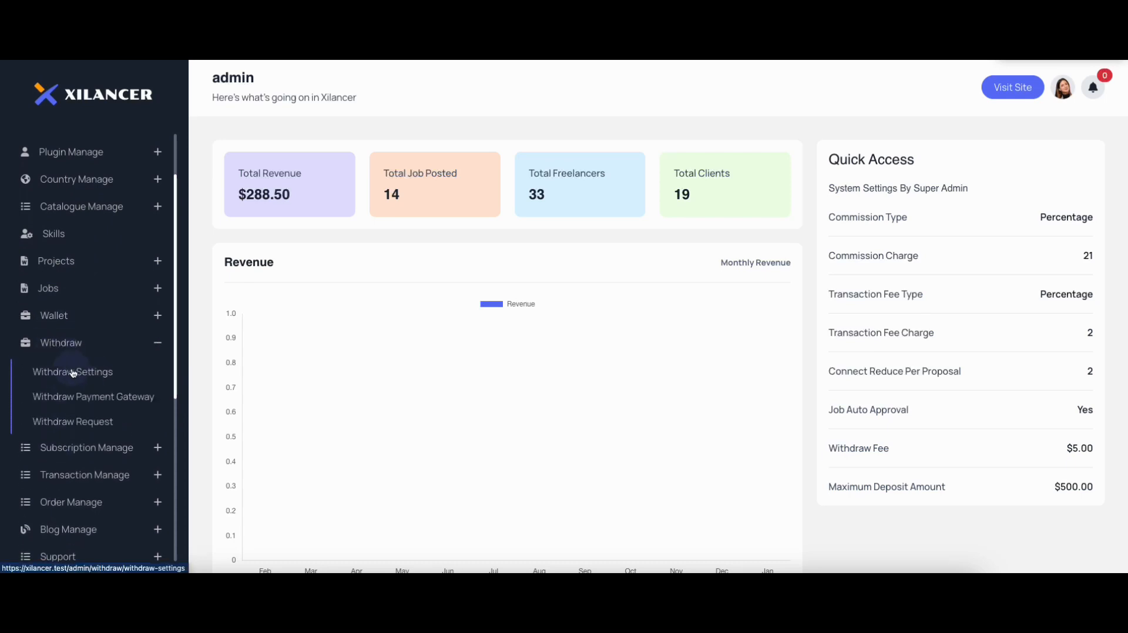
click(73, 373)
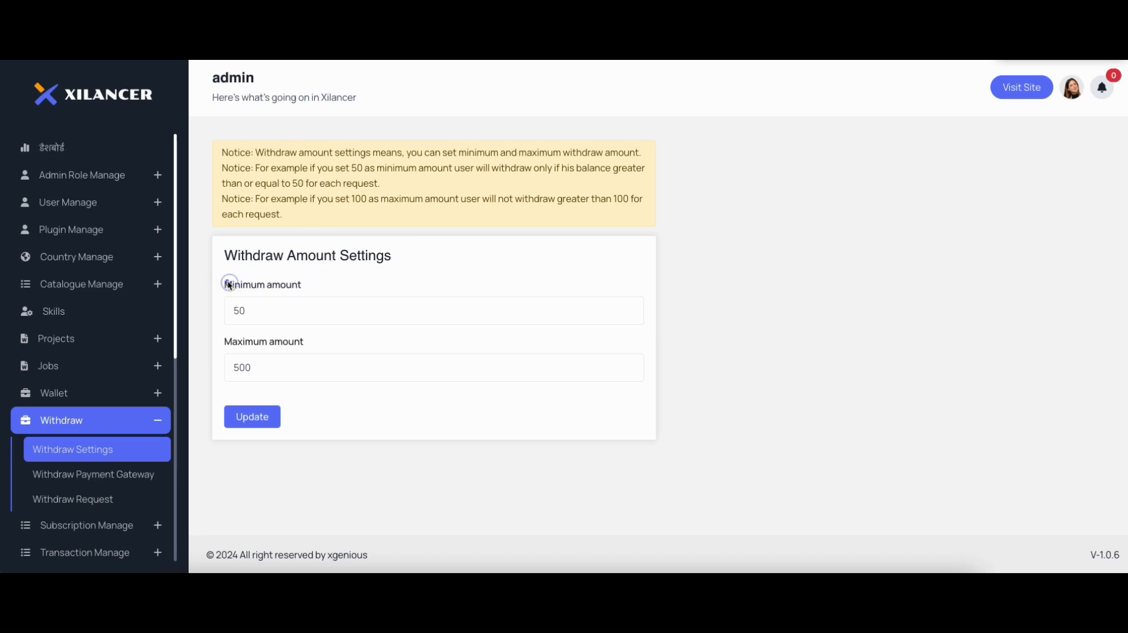
Step: Examine the minimum and maximum withdraw amount settings and the notice explaining them
drag(226, 285, 309, 285)
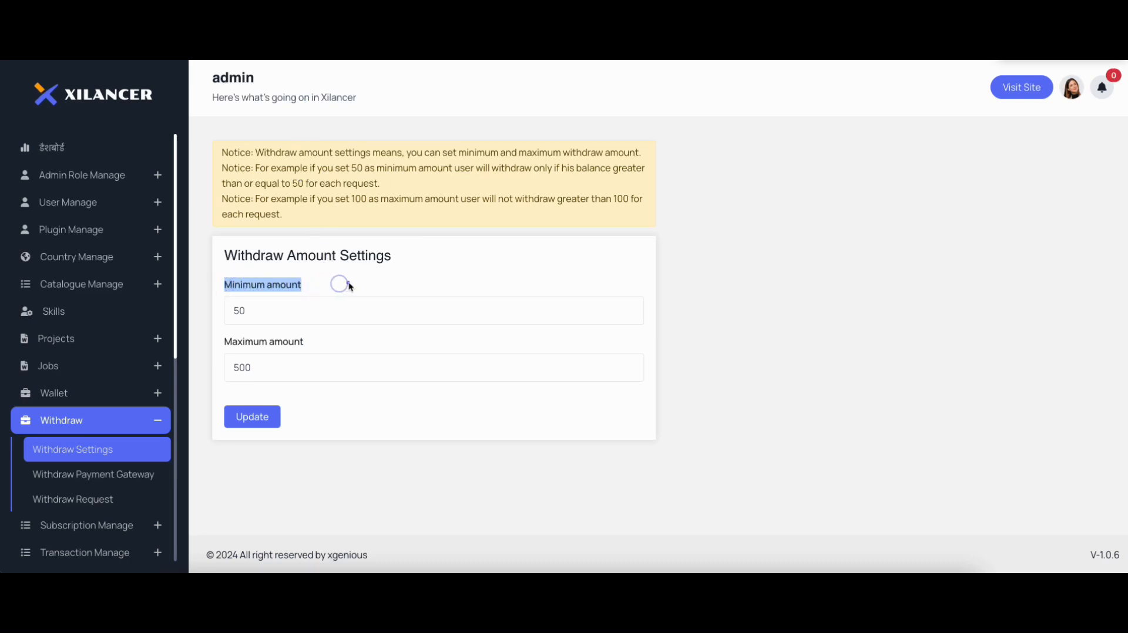
drag(223, 343, 318, 344)
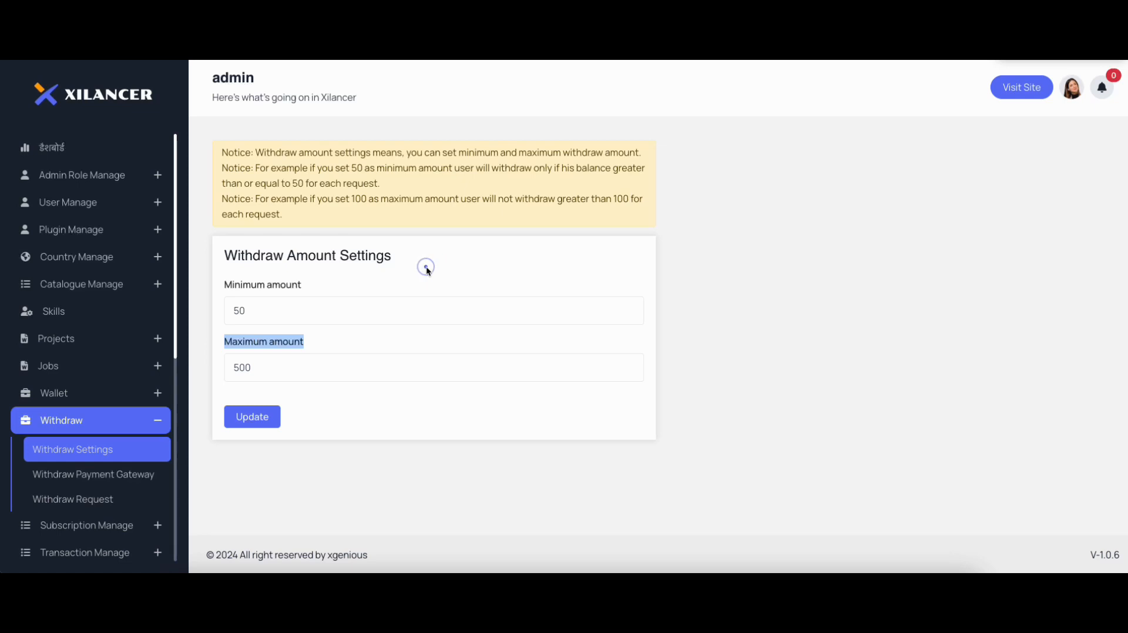
click(304, 306)
double_click(242, 308)
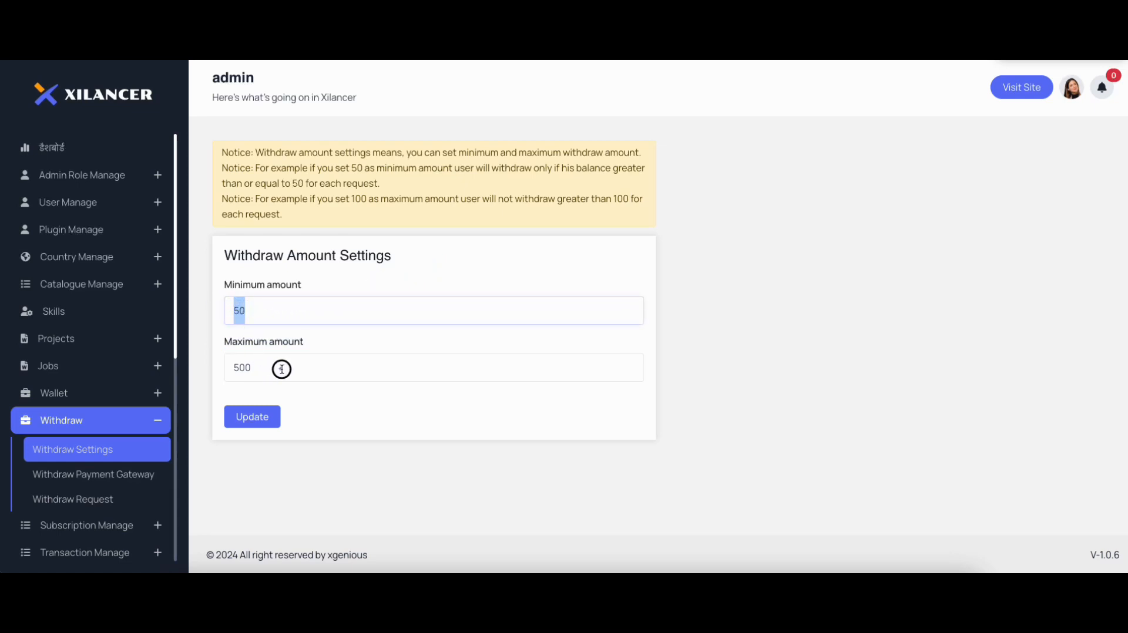
drag(281, 369, 219, 367)
click(311, 312)
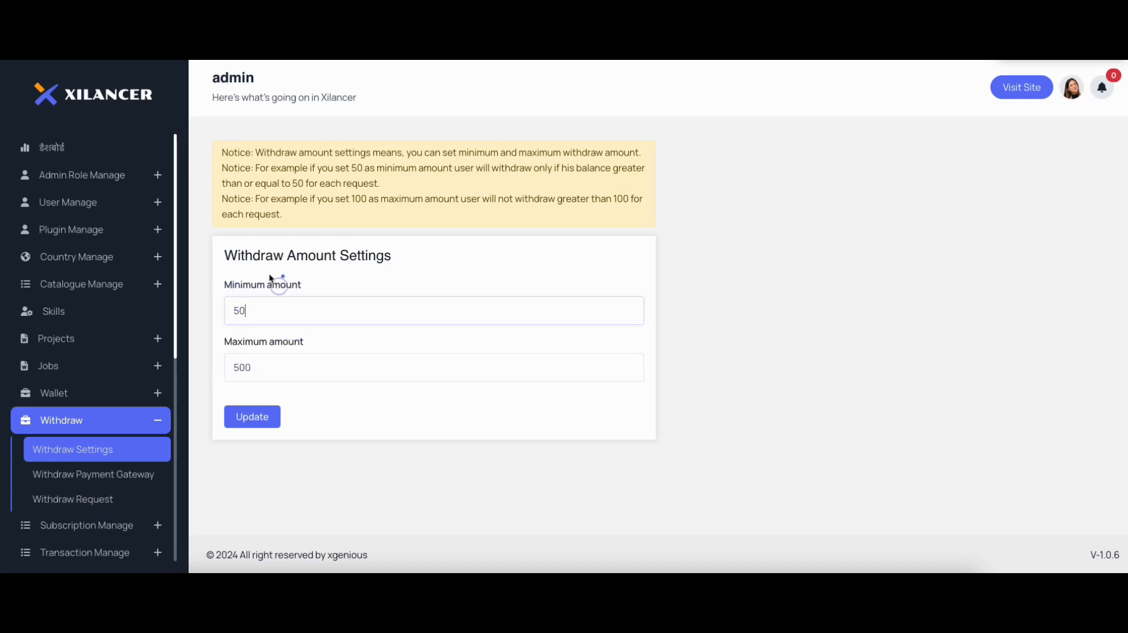
drag(293, 312, 219, 311)
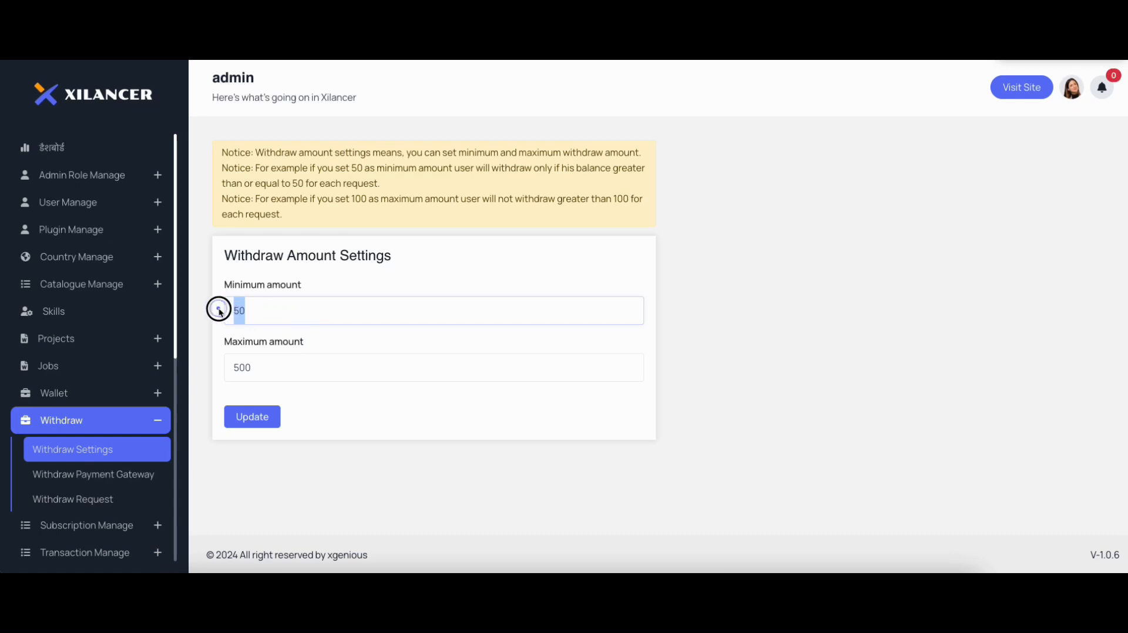
drag(288, 364, 225, 364)
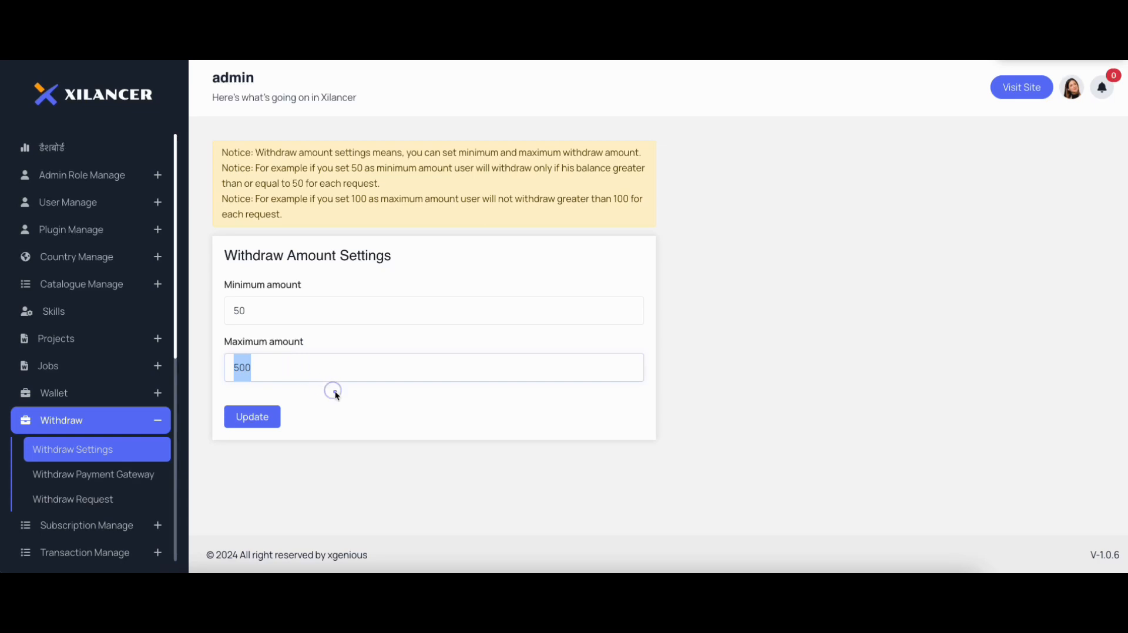
drag(296, 210, 226, 154)
click(324, 214)
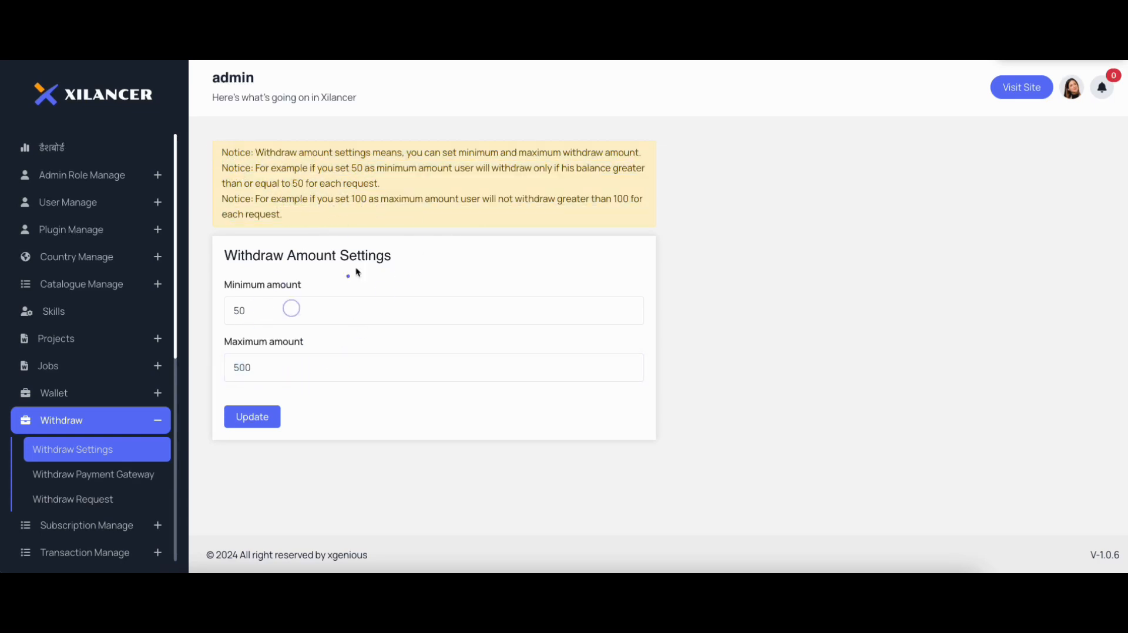
Step: Open the Withdraw Payment Gateway page and review the existing Paypal and Bank gateways
scroll(76, 458, down, 1)
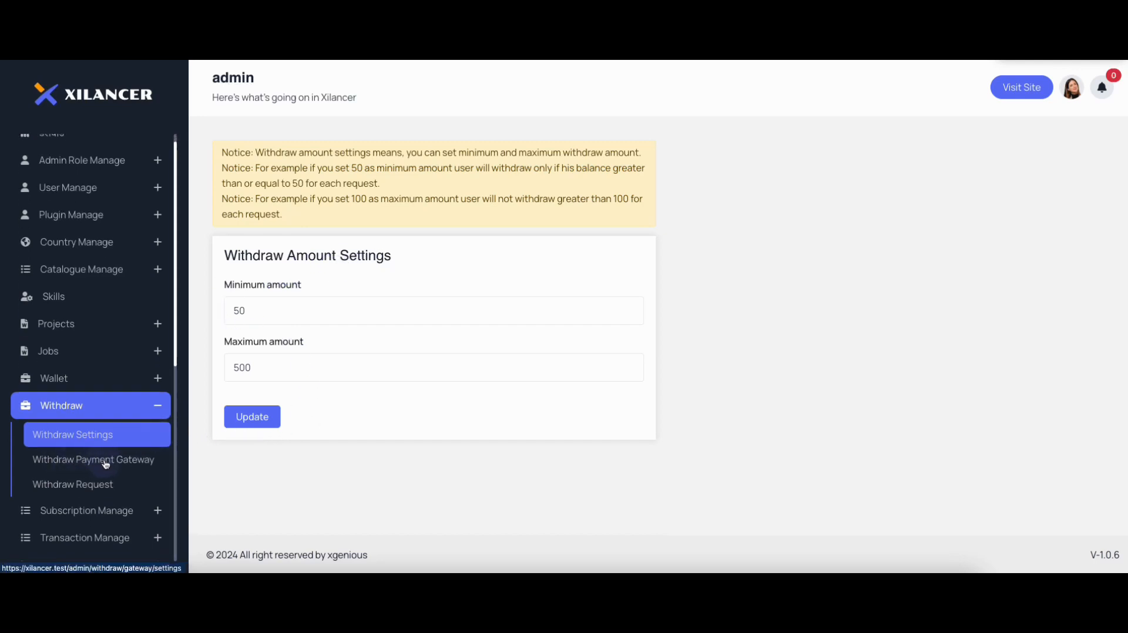
click(106, 463)
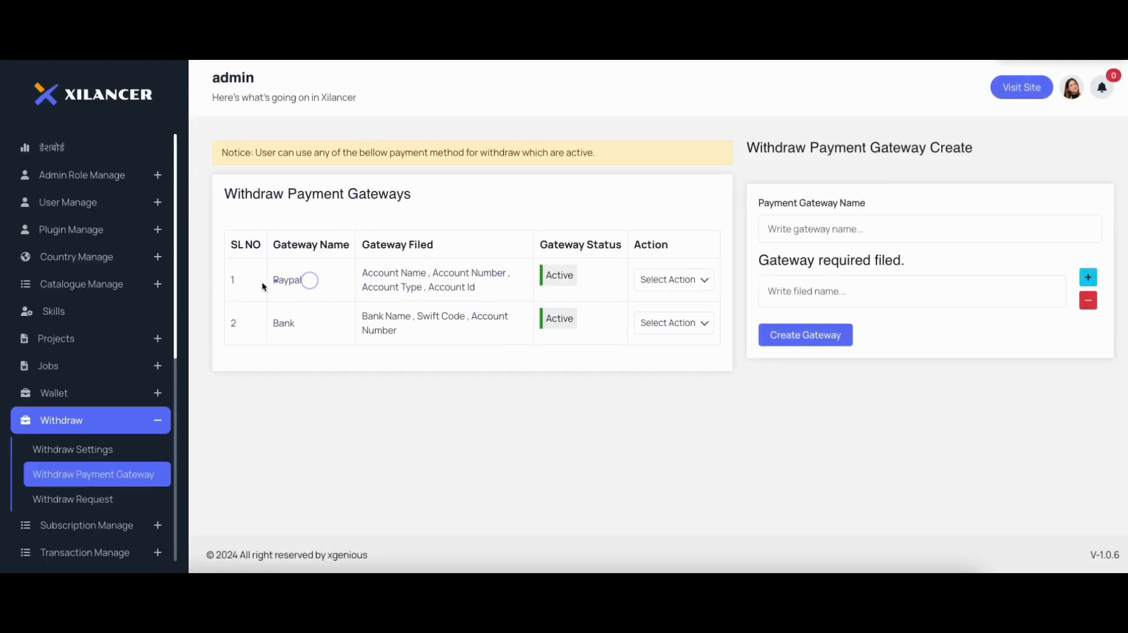
drag(219, 189, 436, 210)
click(321, 280)
double_click(285, 282)
click(276, 324)
double_click(276, 325)
click(440, 338)
Step: Enter Bank Transfer as the name of the new withdraw payment gateway
click(837, 280)
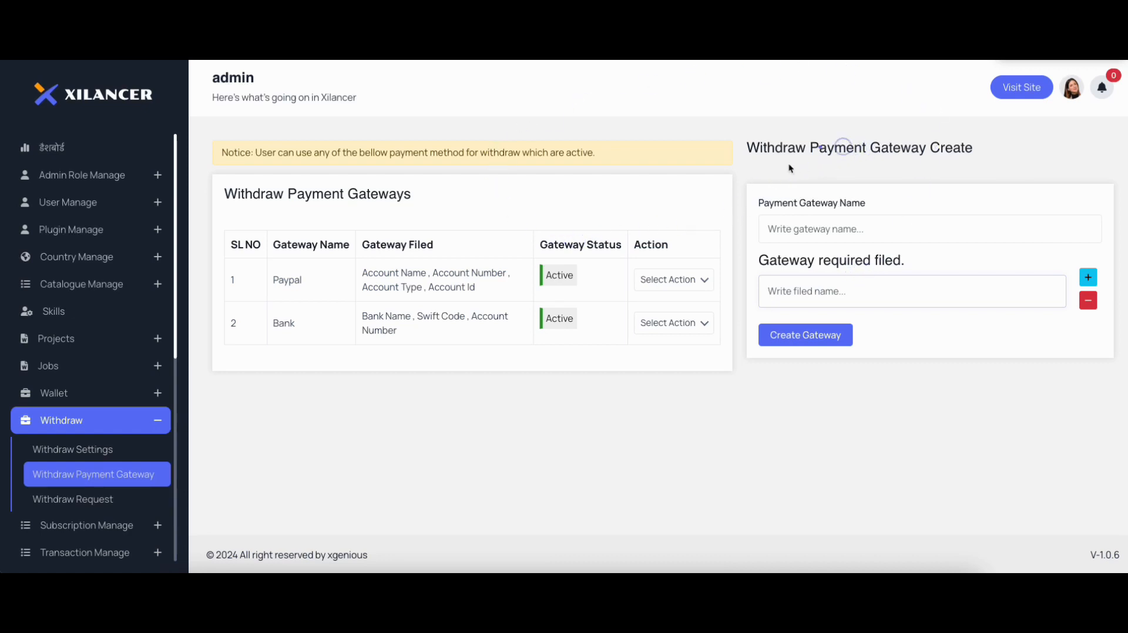
click(855, 224)
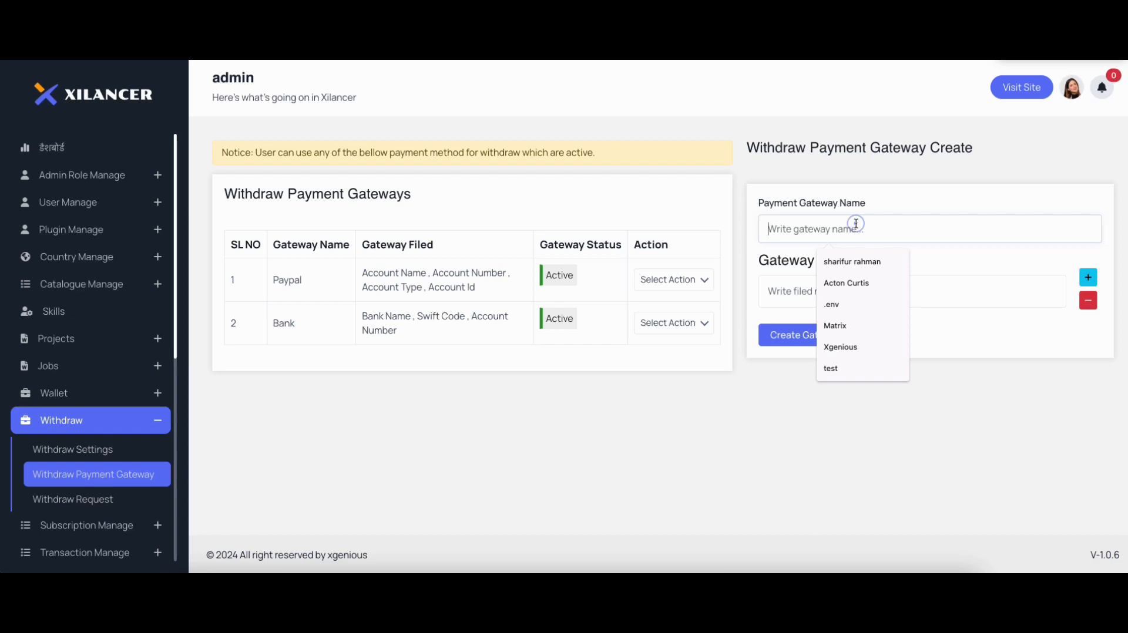
text(Man)
key(BackSpace)
key(BackSpace)
key(BackSpace)
key(BackSpace)
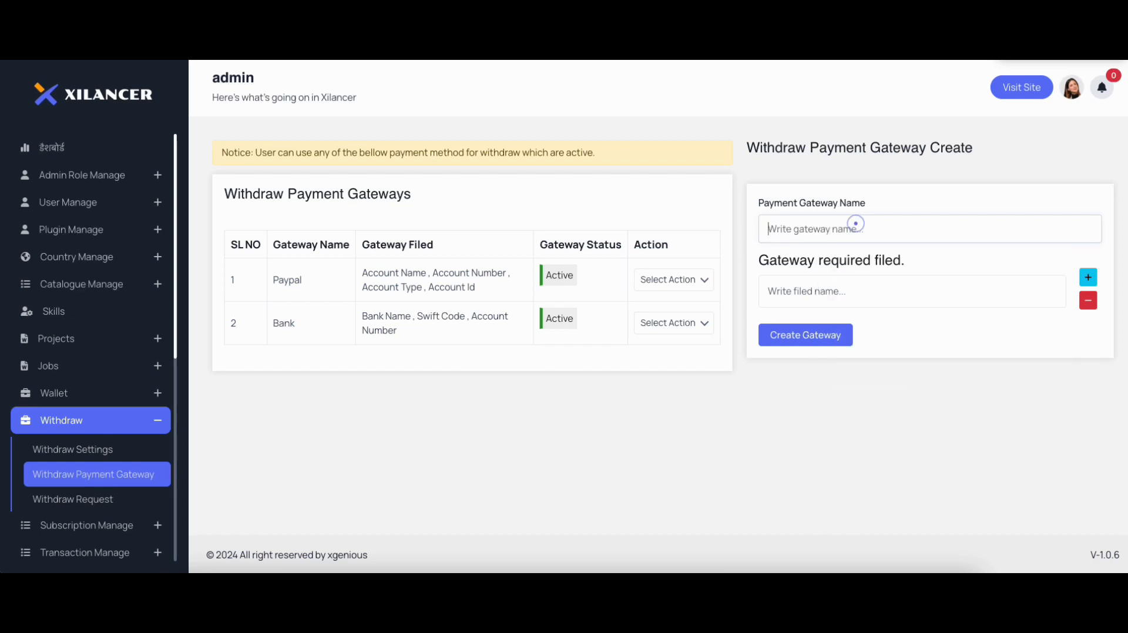
text(Bank Transfer)
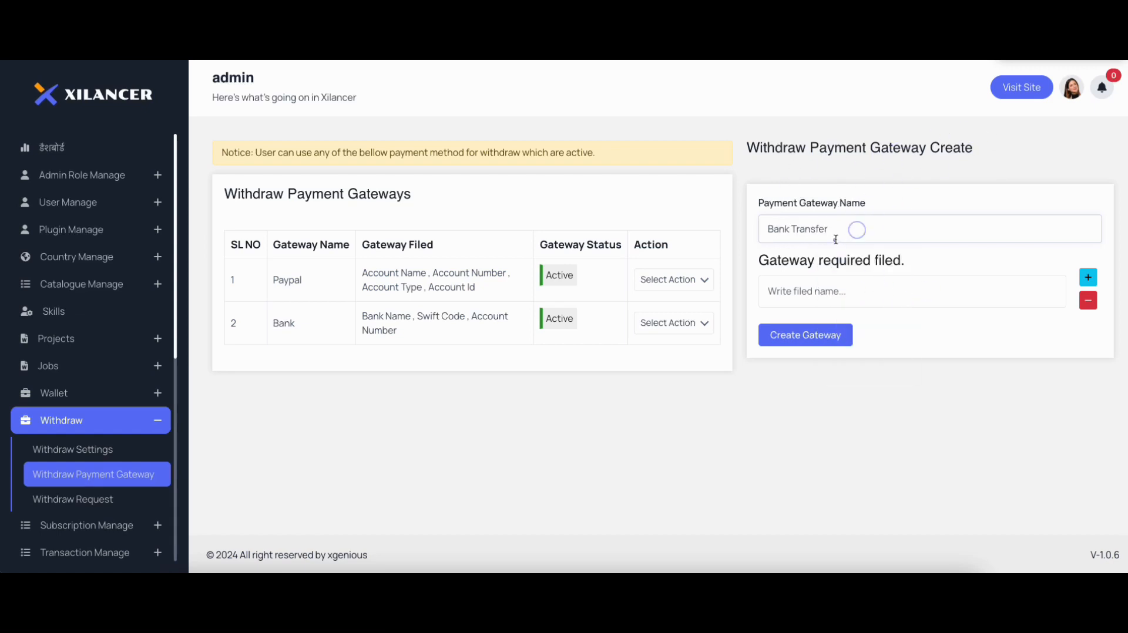
Step: Define Bank Name and Account Name as the first two required fields of the new gateway
click(937, 285)
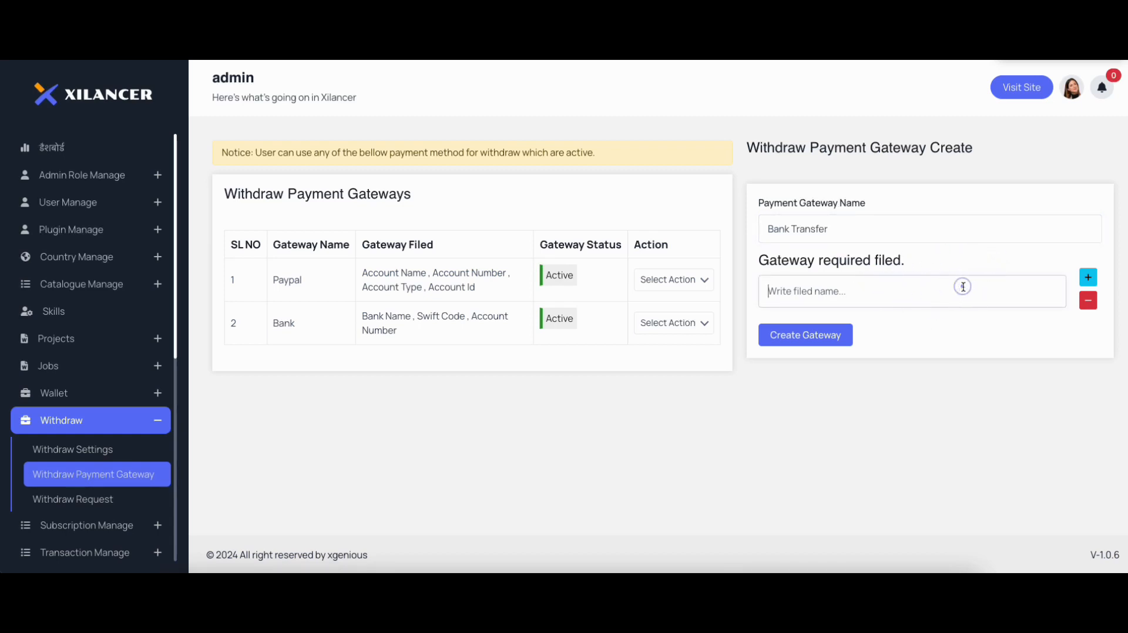
text(Bank Name)
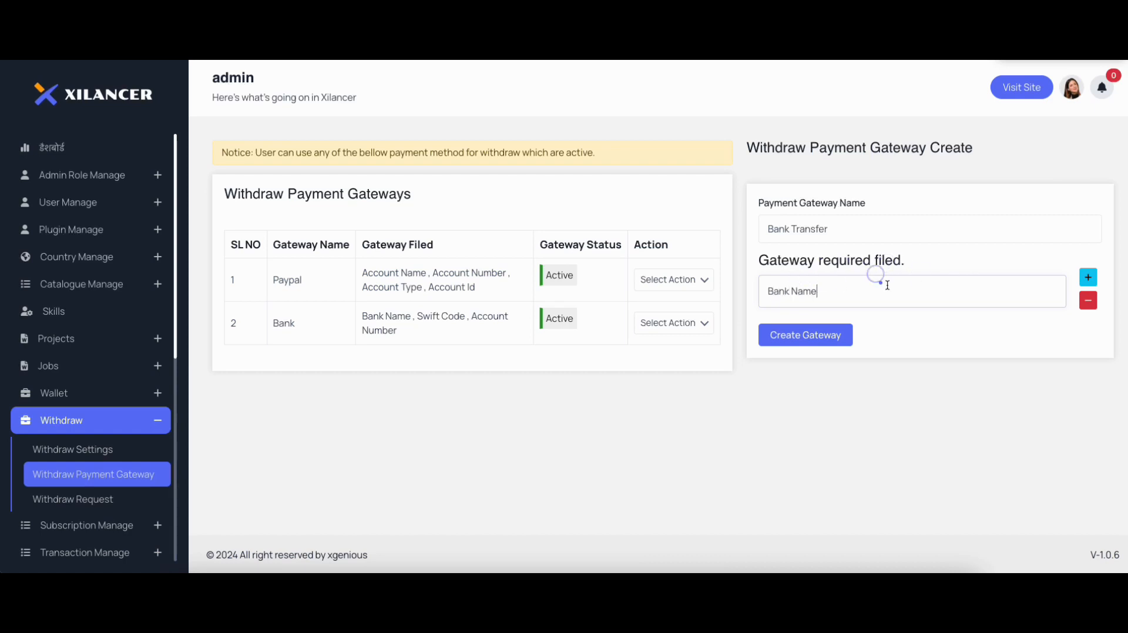
click(1088, 280)
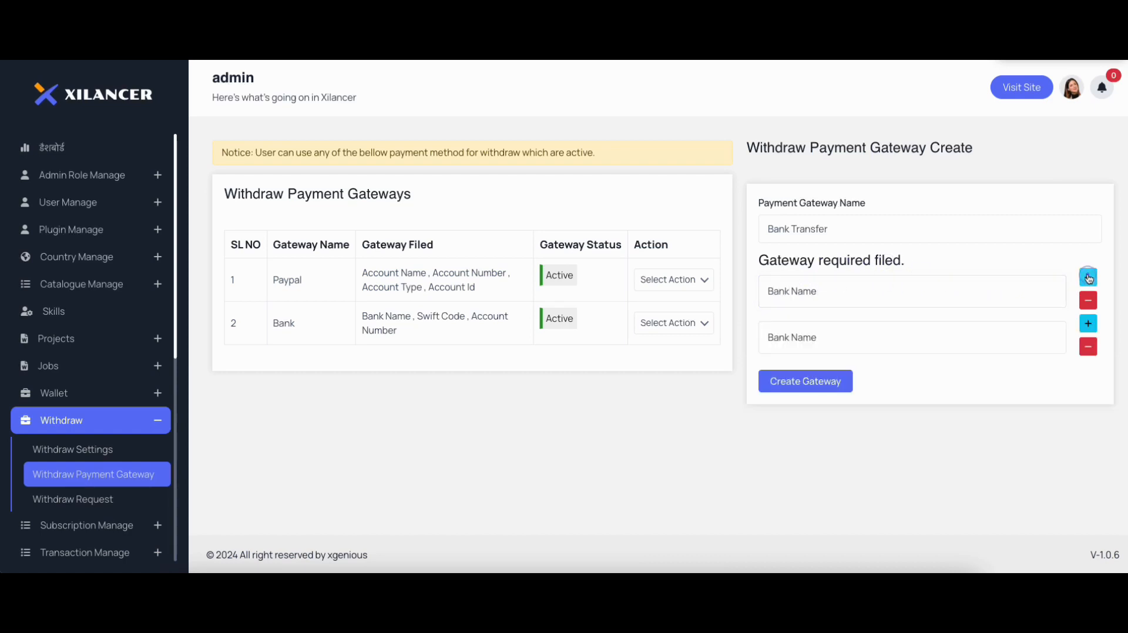
click(858, 329)
key(ctrl+shift+Left)
key(ctrl+shift+Left)
text(Ac)
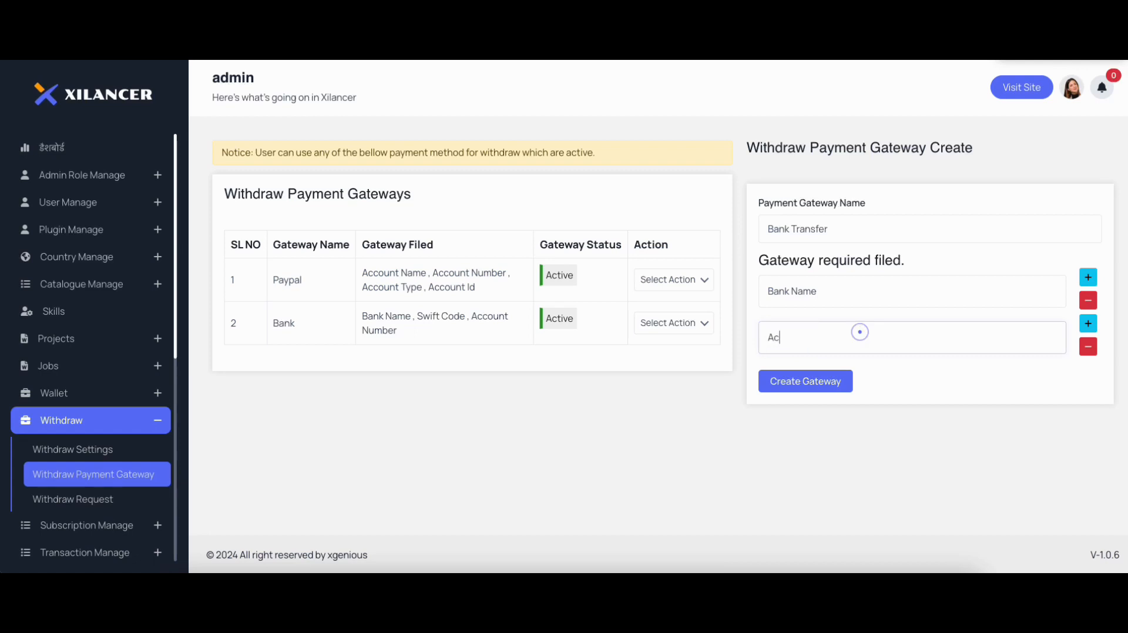
text(count Name)
Step: Add Account Number and Routing Number as further required fields and create the gateway
click(1088, 324)
double_click(835, 386)
text(Number)
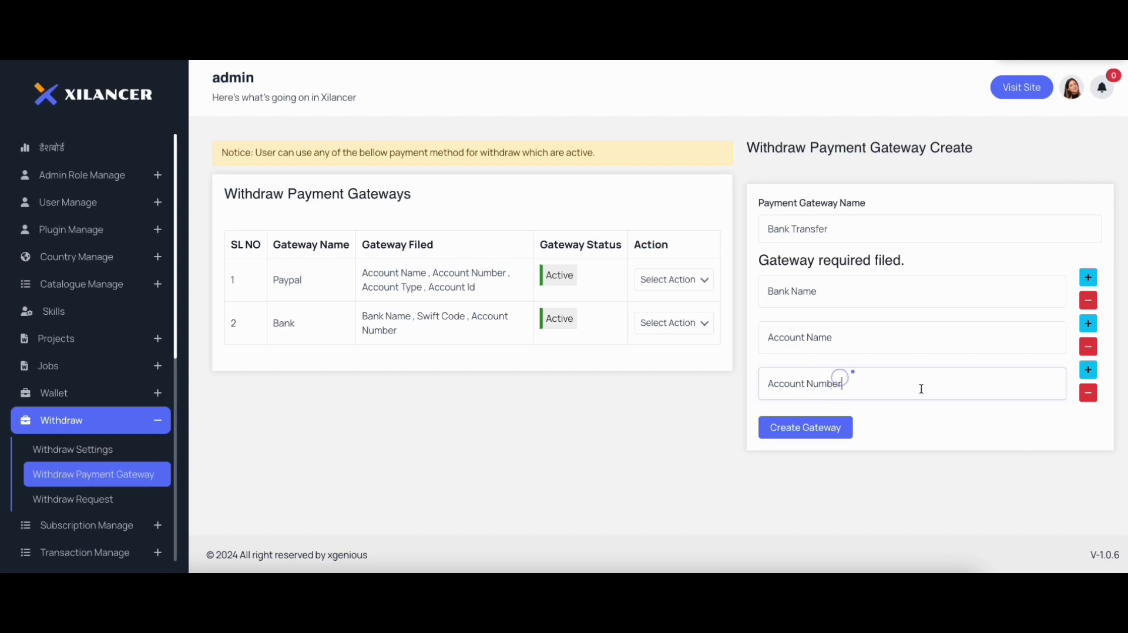
click(1094, 370)
drag(870, 429, 642, 415)
text(Routing Number)
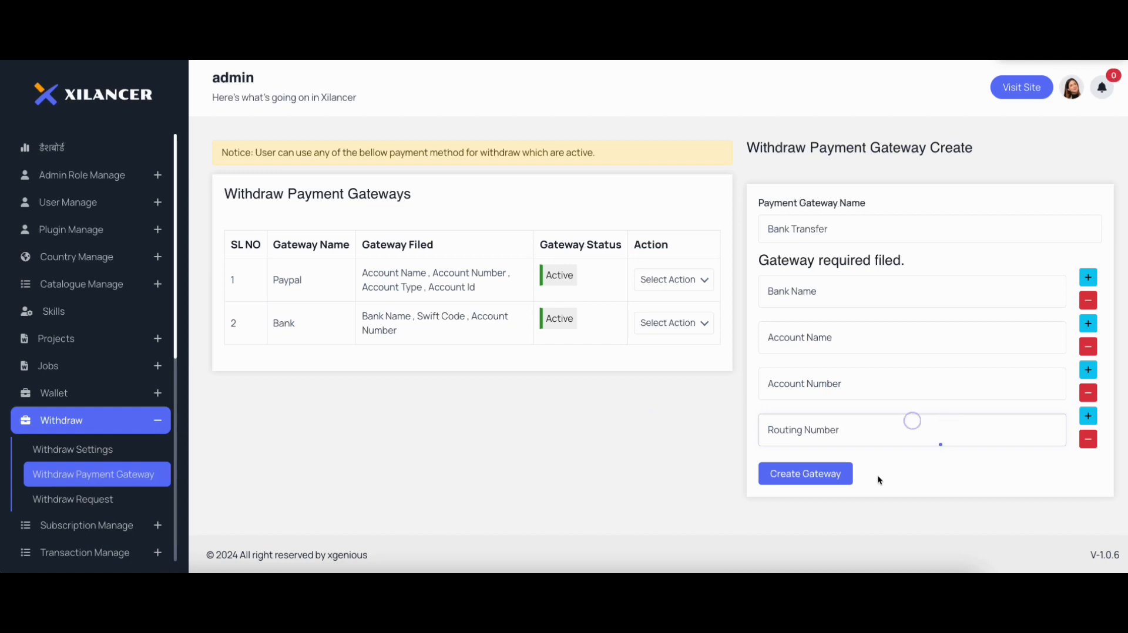
click(800, 484)
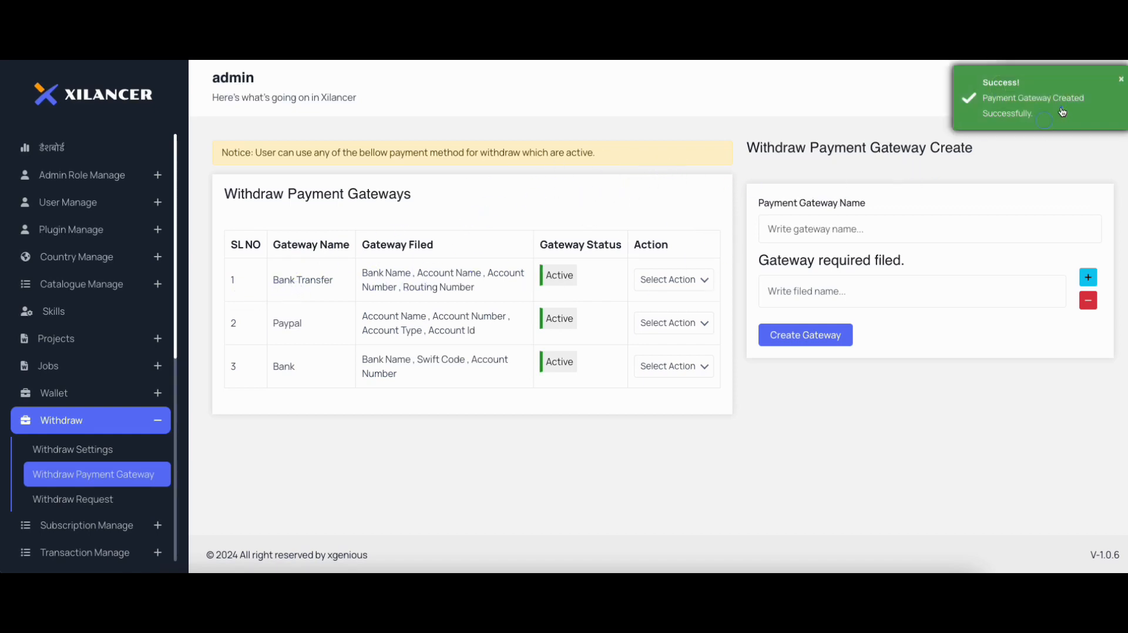
Step: Examine the name and required fields of the Bank Transfer entry in the gateway list
drag(273, 279, 334, 280)
click(360, 282)
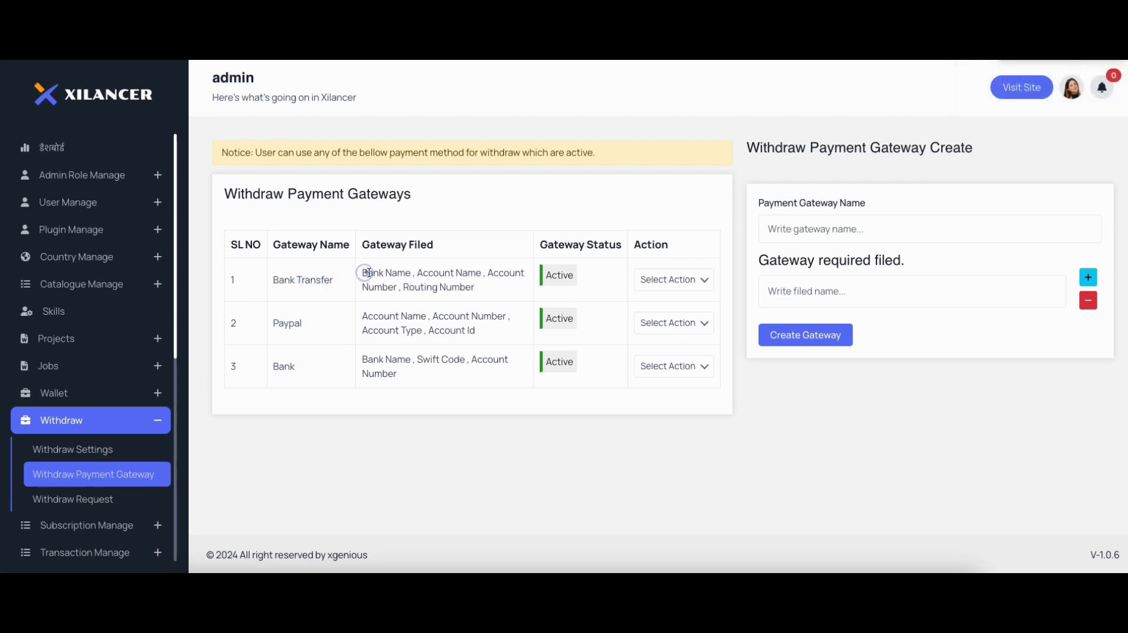
drag(363, 273, 489, 291)
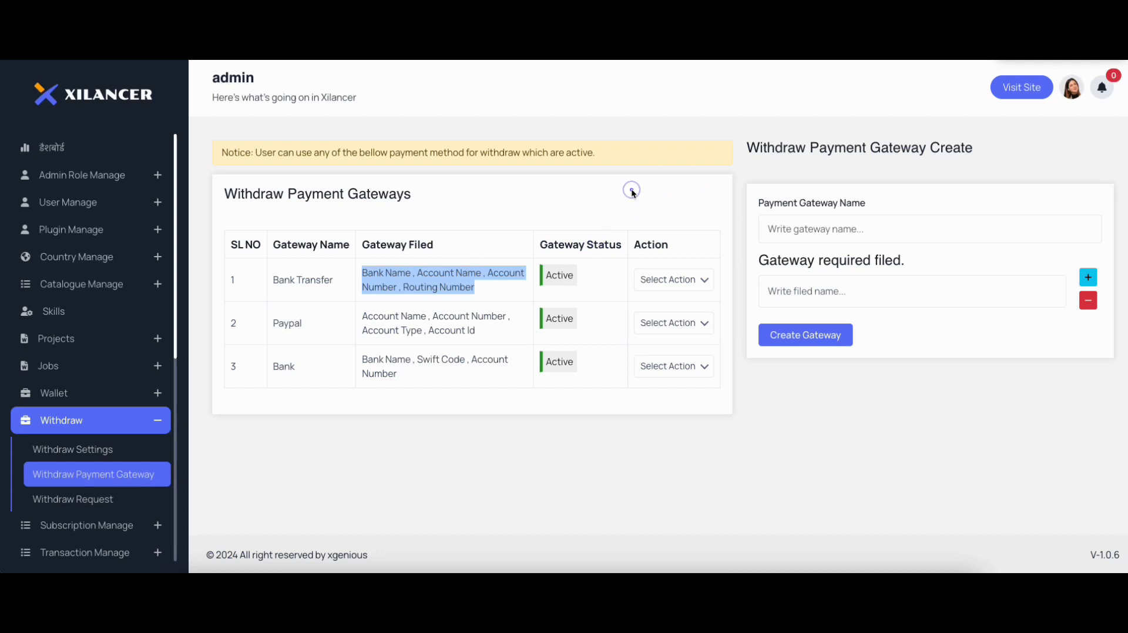
click(575, 189)
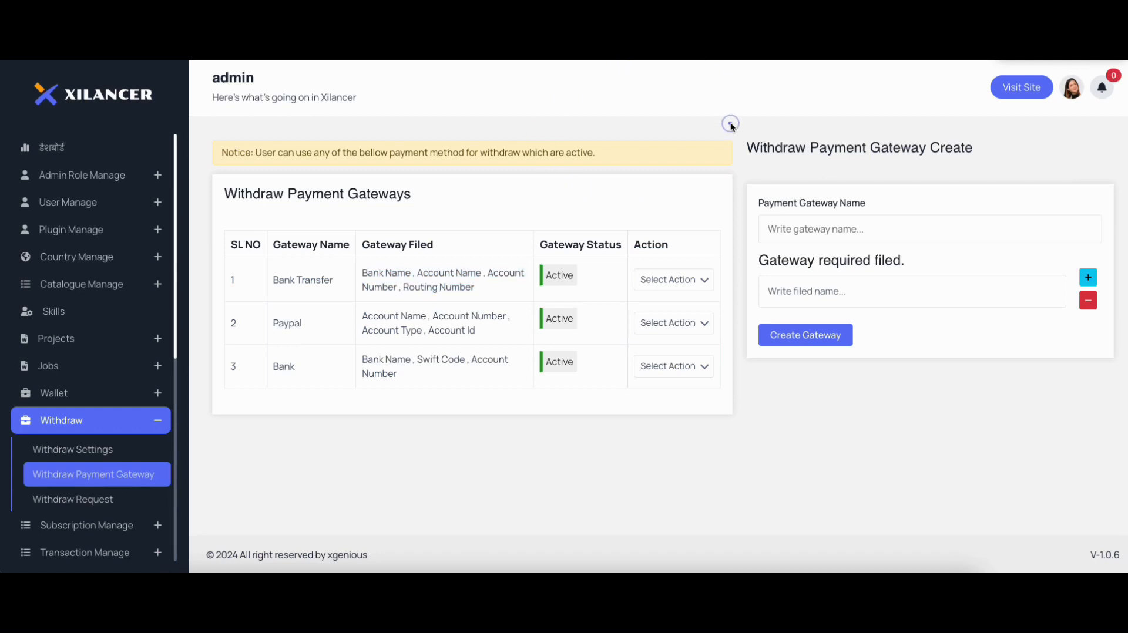
drag(272, 279, 336, 284)
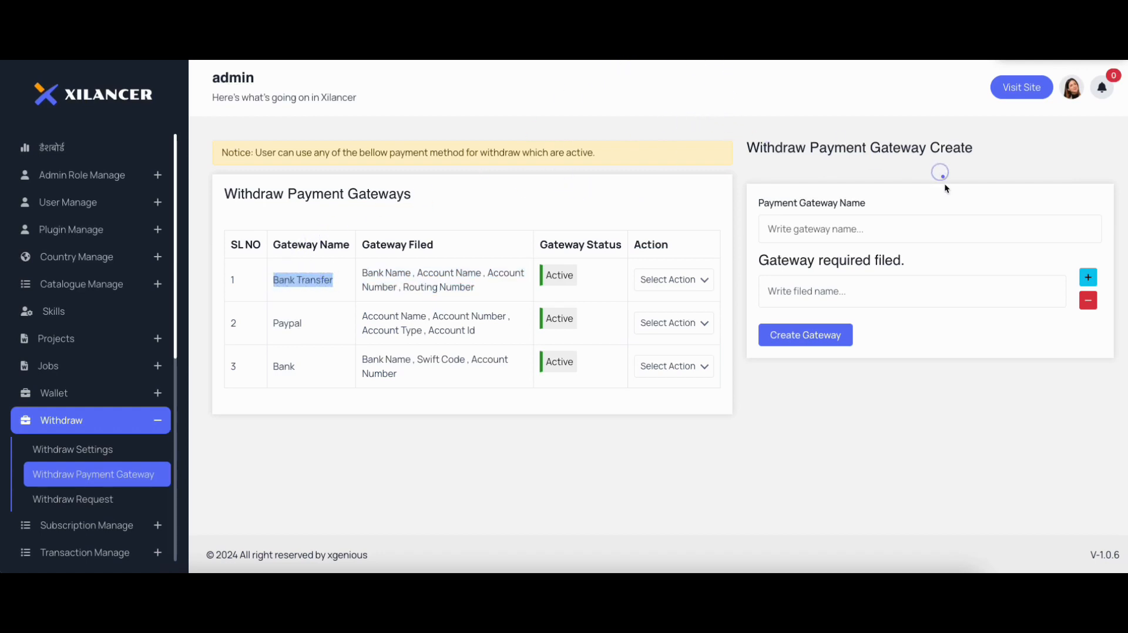
drag(361, 271, 474, 288)
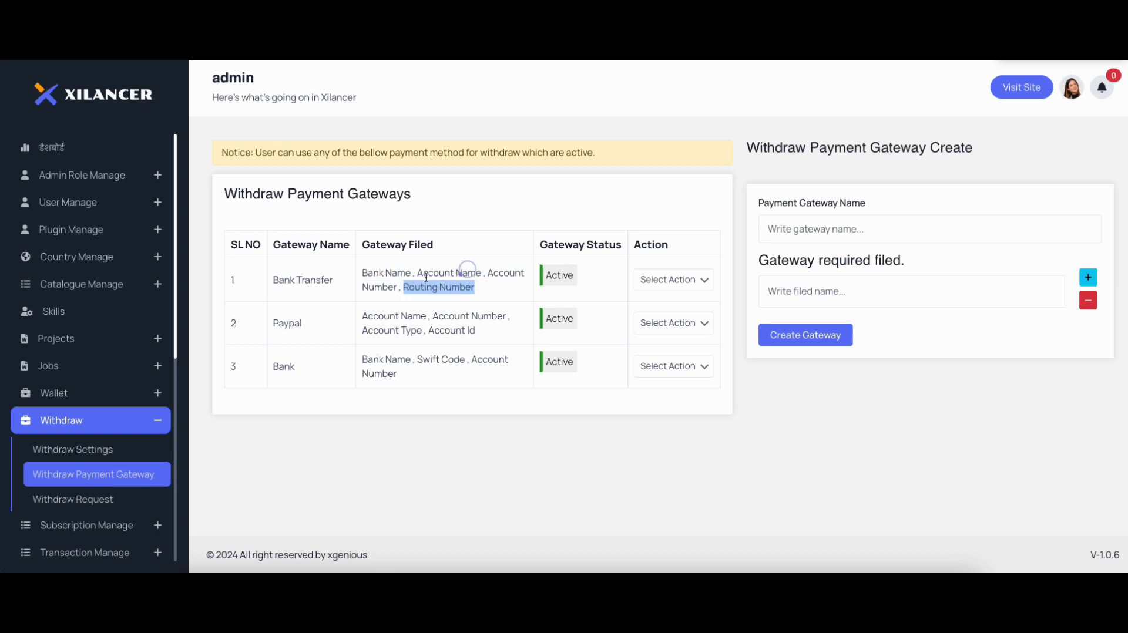
drag(360, 271, 478, 285)
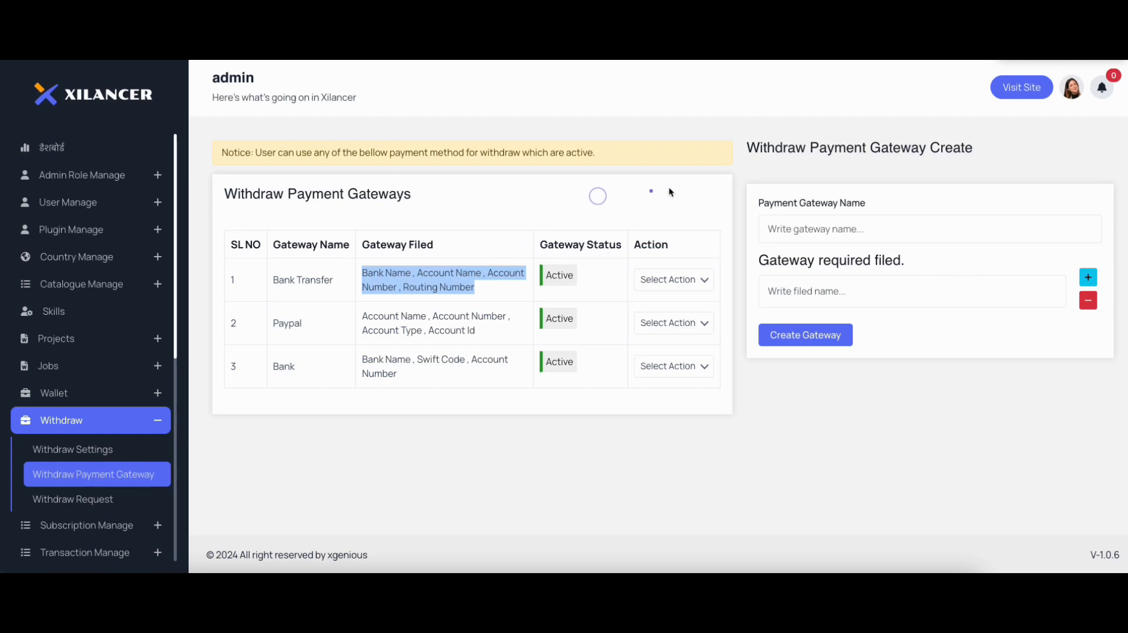
click(493, 265)
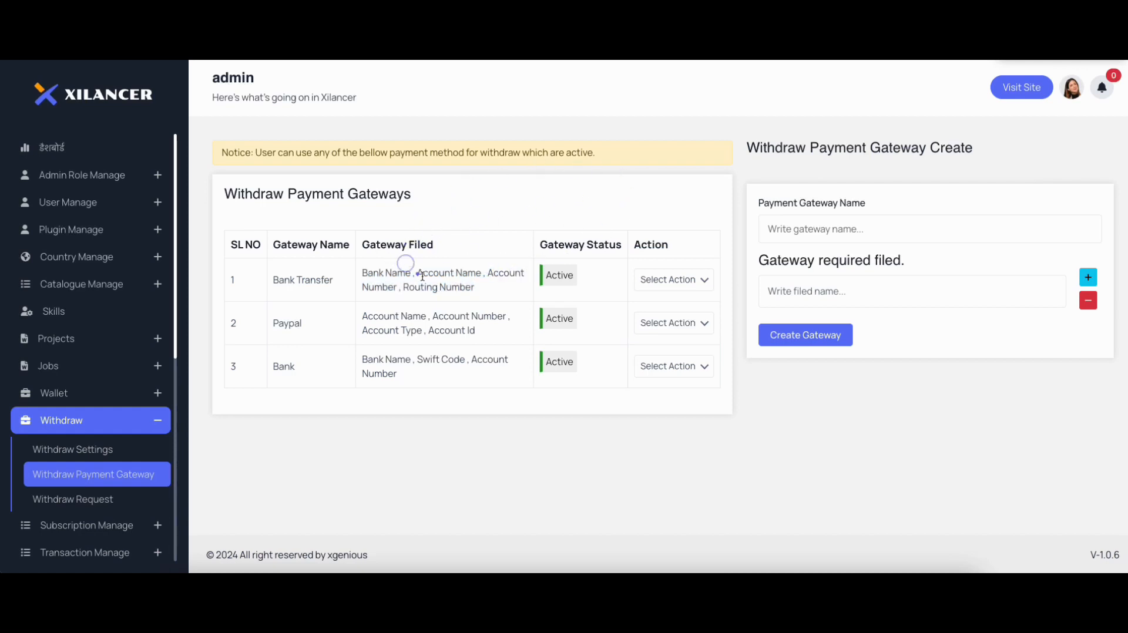
drag(366, 269, 485, 283)
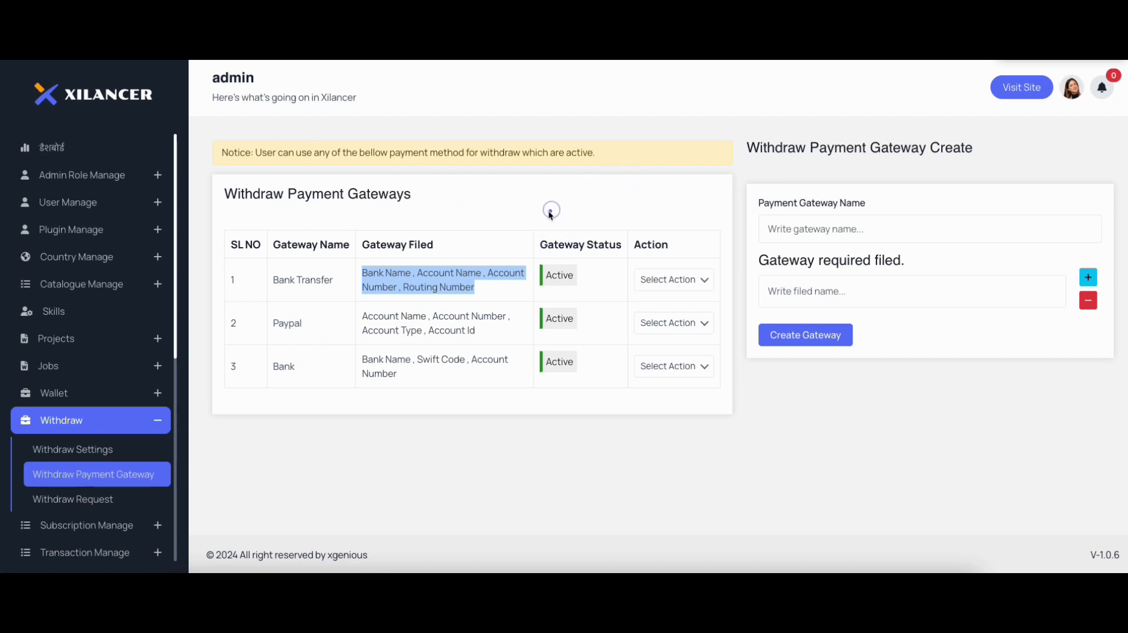
click(589, 206)
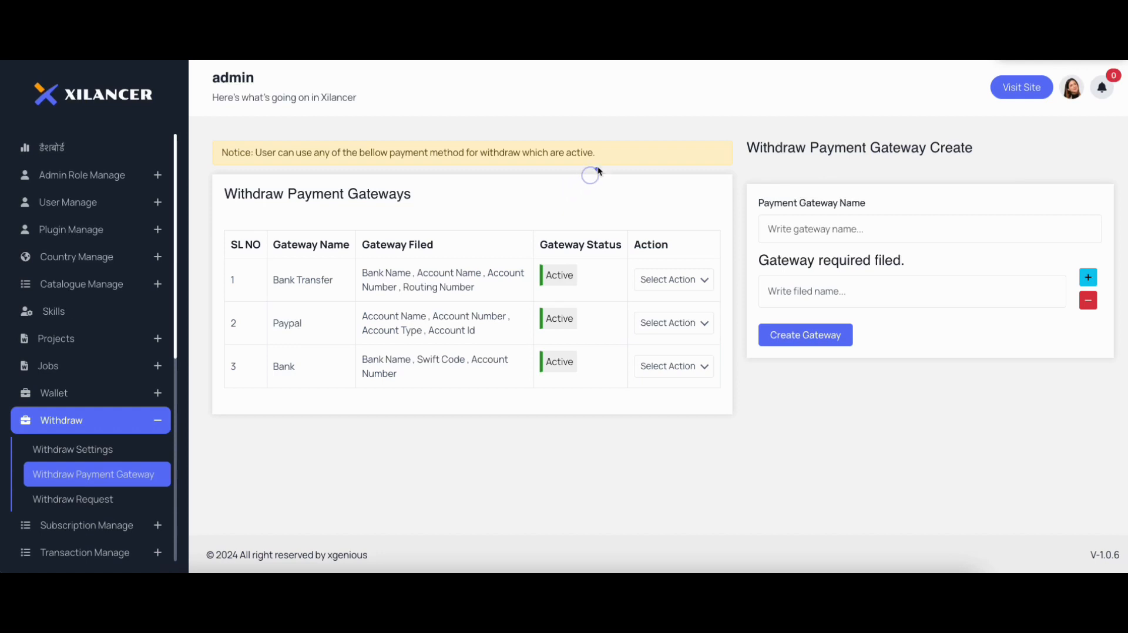
Step: Open the Withdraw Request page and review the columns of the requests table
click(56, 503)
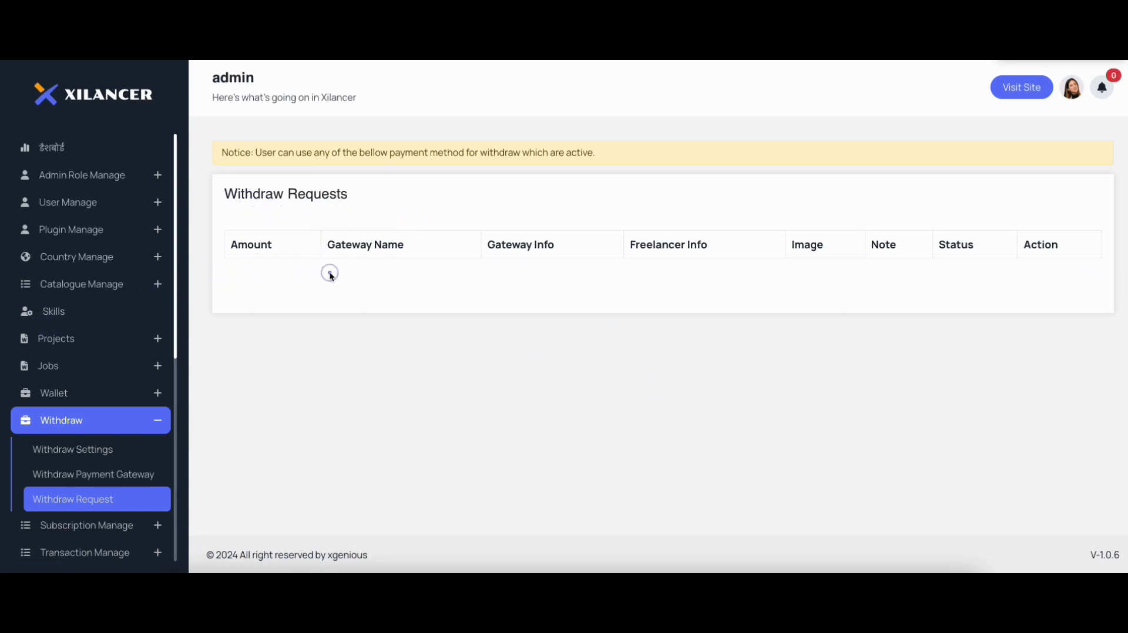
drag(238, 244, 730, 244)
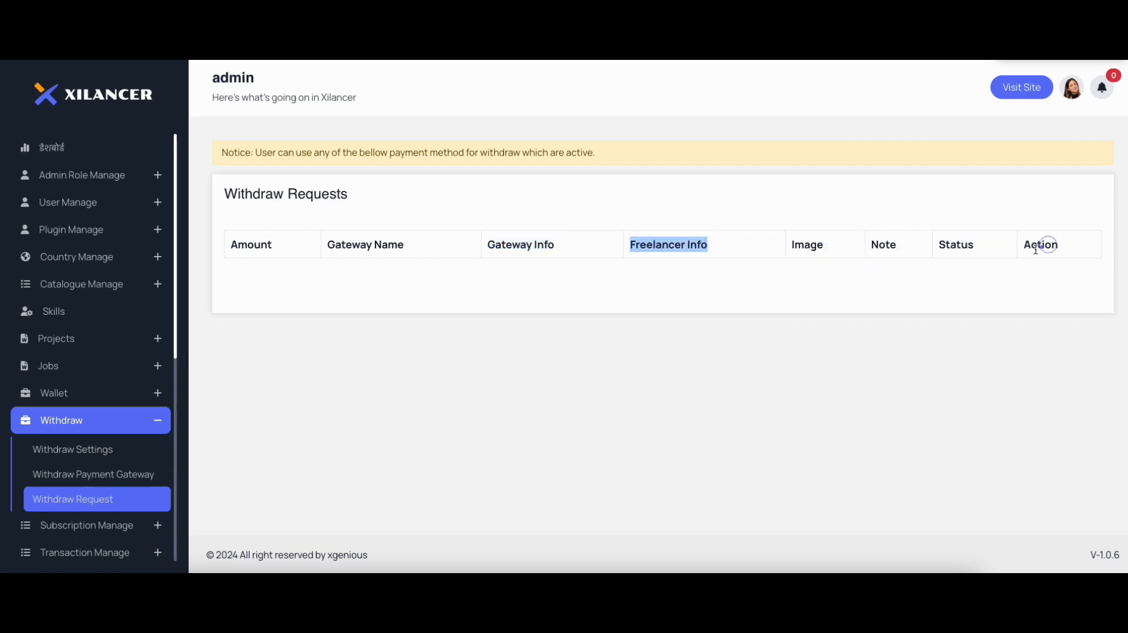
click(632, 297)
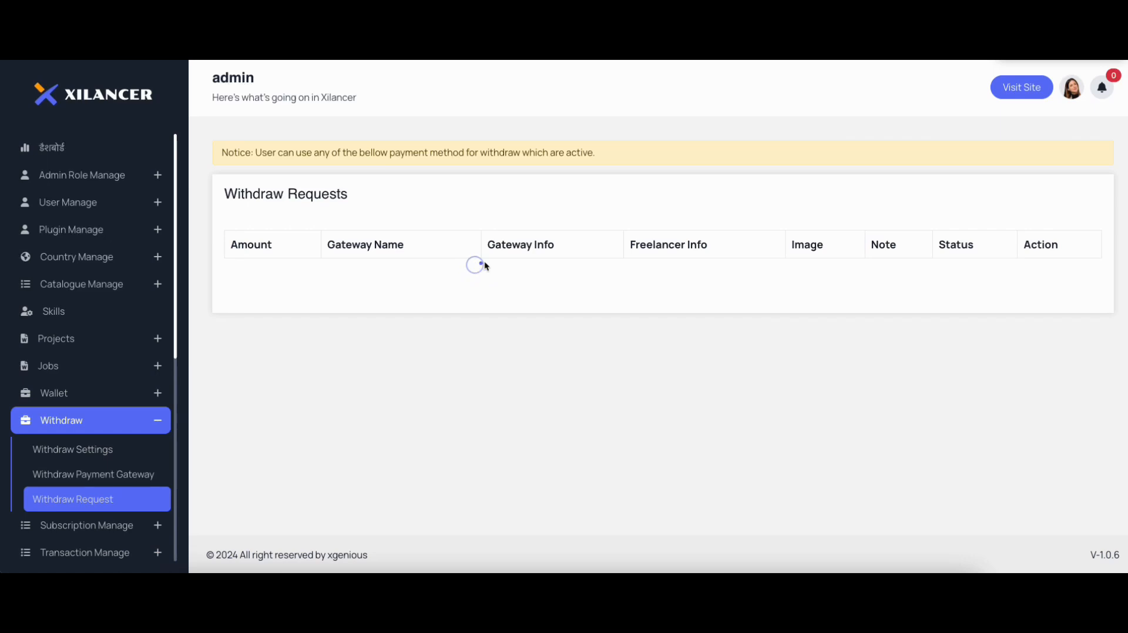
scroll(123, 370, down, 3)
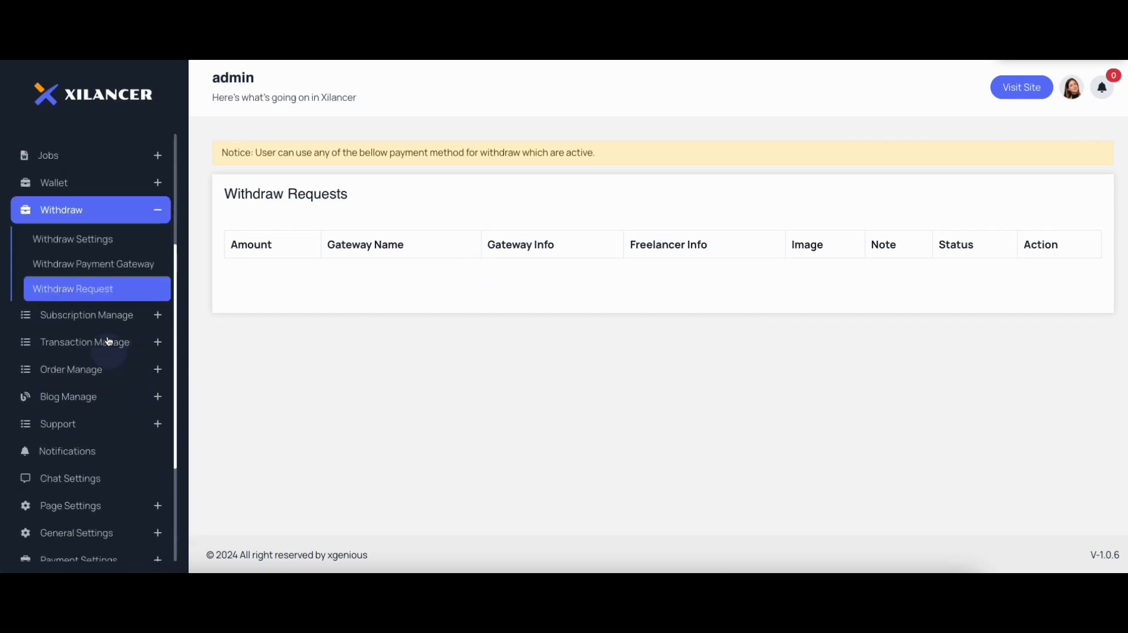